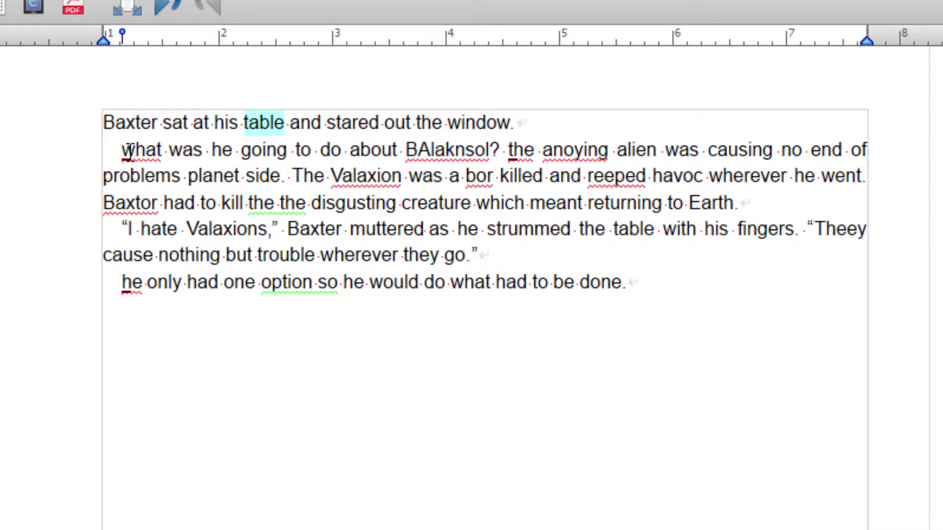
# Apply the suggested corrections "What" at the start of the second paragraph and "annoying" for "anoying"
pyautogui.rightClick(138, 149)
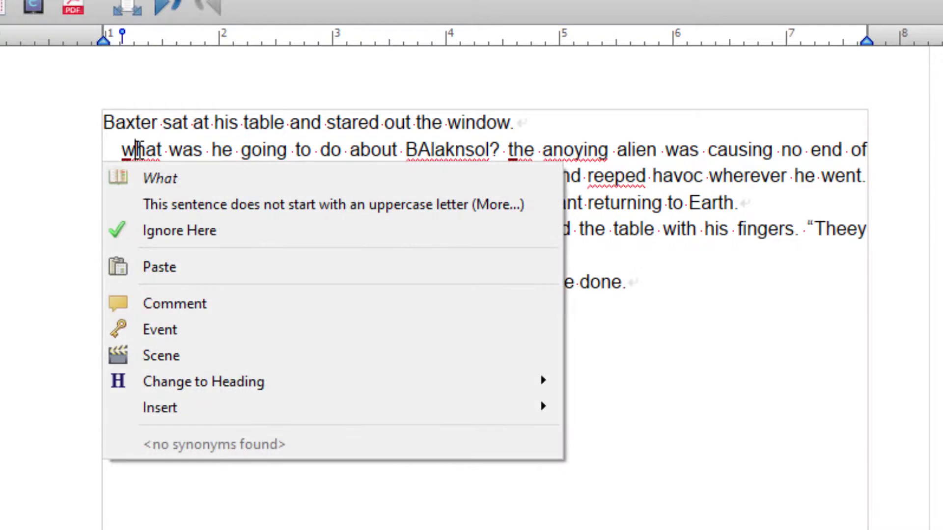
pyautogui.click(156, 176)
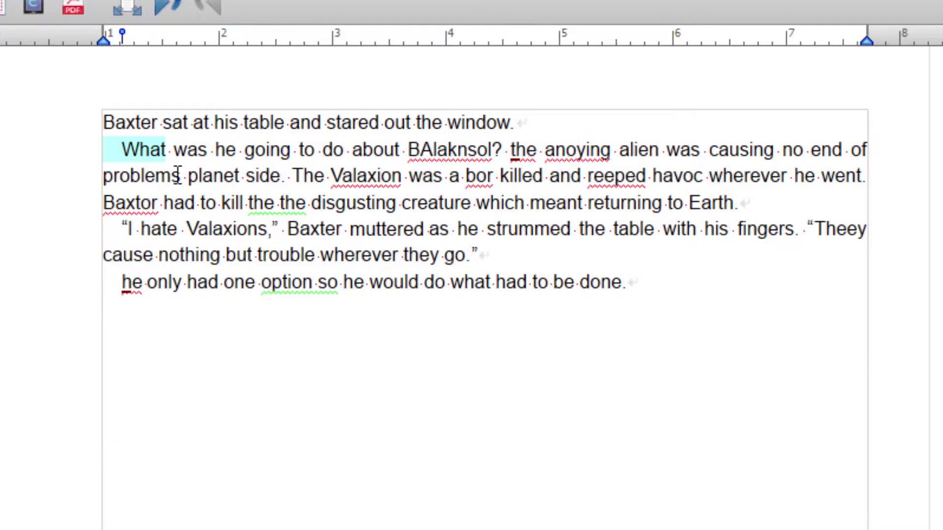
pyautogui.rightClick(568, 152)
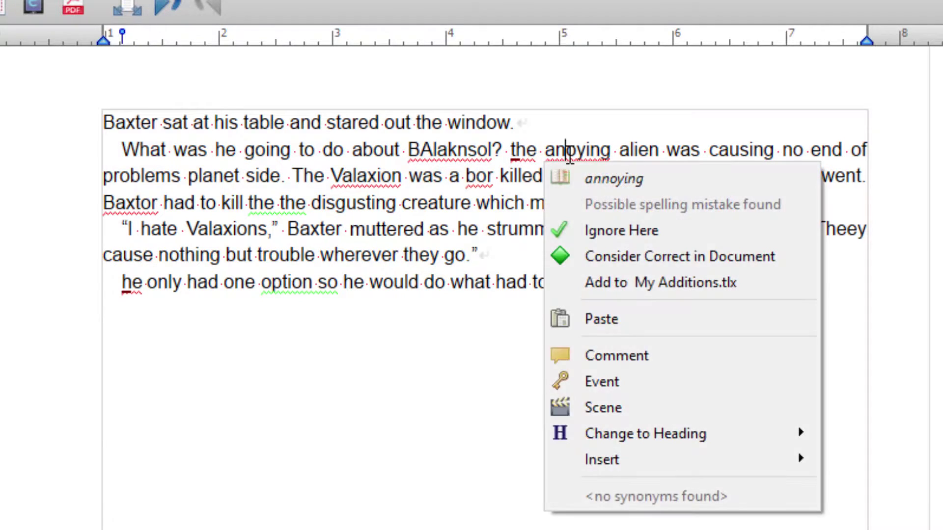
pyautogui.click(592, 177)
# Correct "reeped" to "reaped" and "bor" to "born" in the second paragraph using the suggested spellings
pyautogui.rightClick(597, 179)
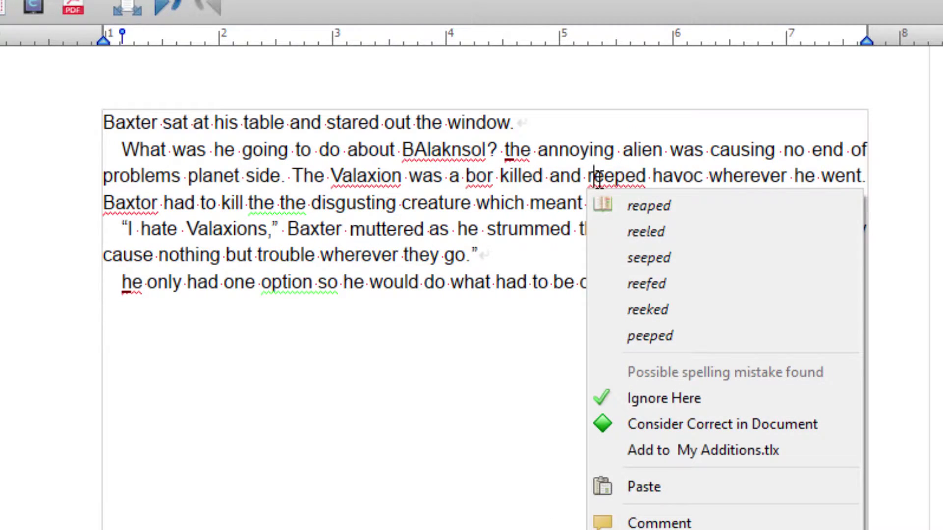
pyautogui.click(645, 206)
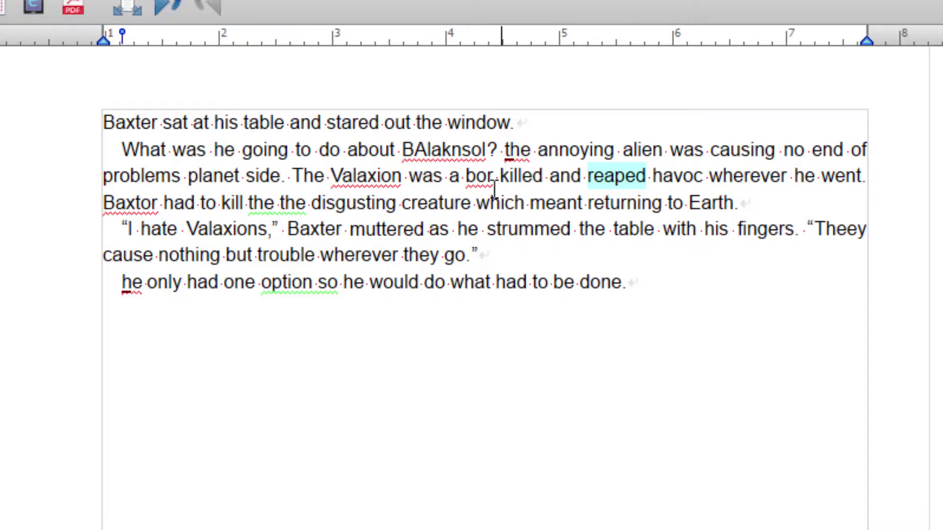
pyautogui.rightClick(475, 178)
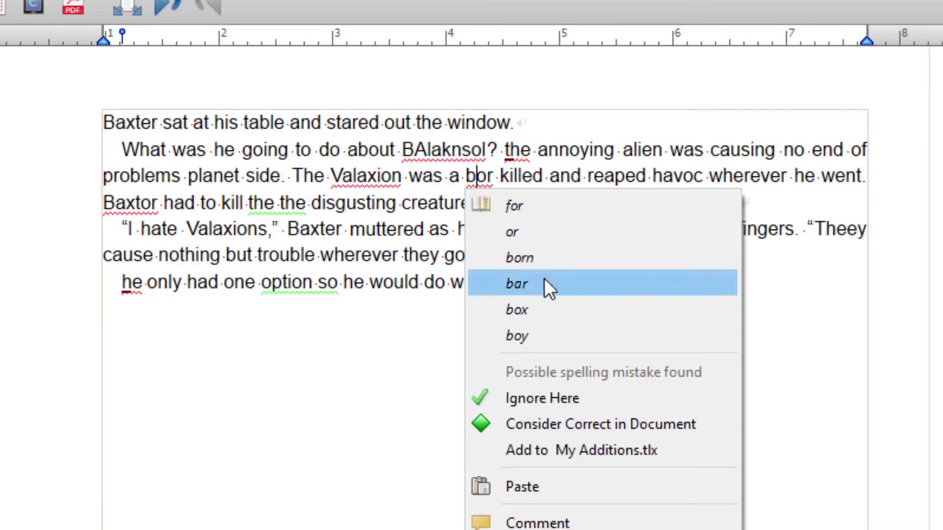
pyautogui.click(526, 259)
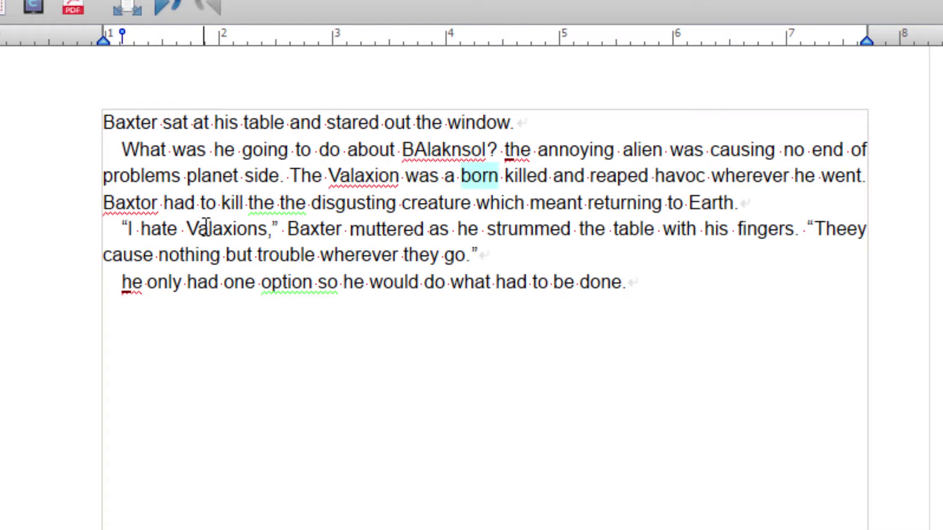
# Apply the grammar suggestions that remove the duplicate "the" before "disgusting" and change "option so" to "option, so"
pyautogui.rightClick(292, 208)
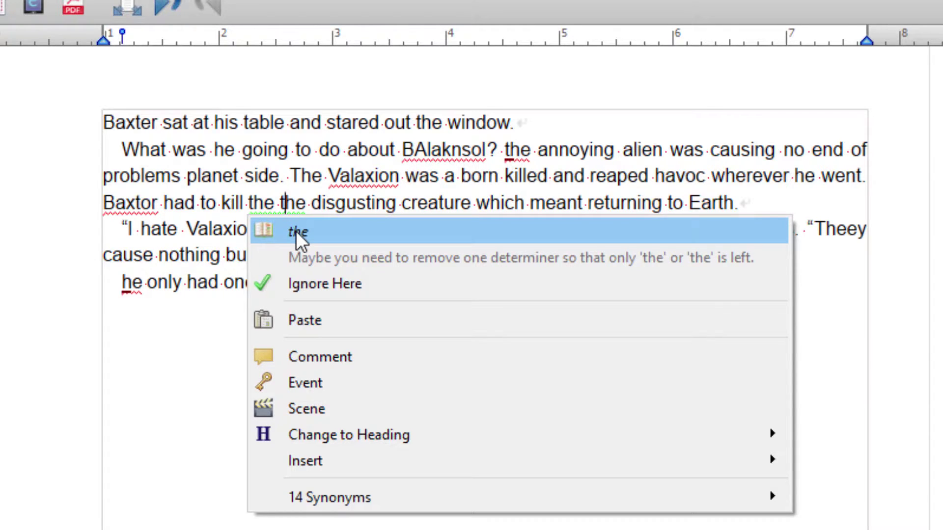
pyautogui.click(296, 231)
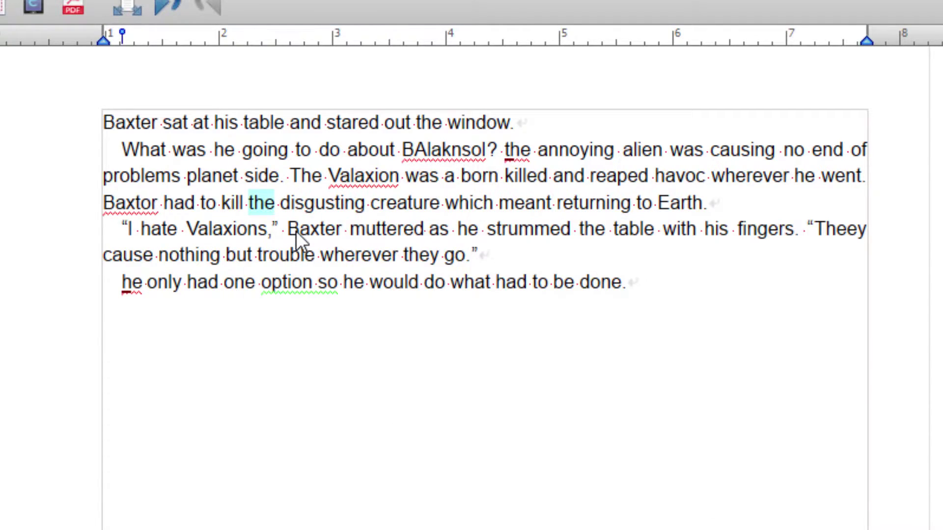
pyautogui.rightClick(311, 284)
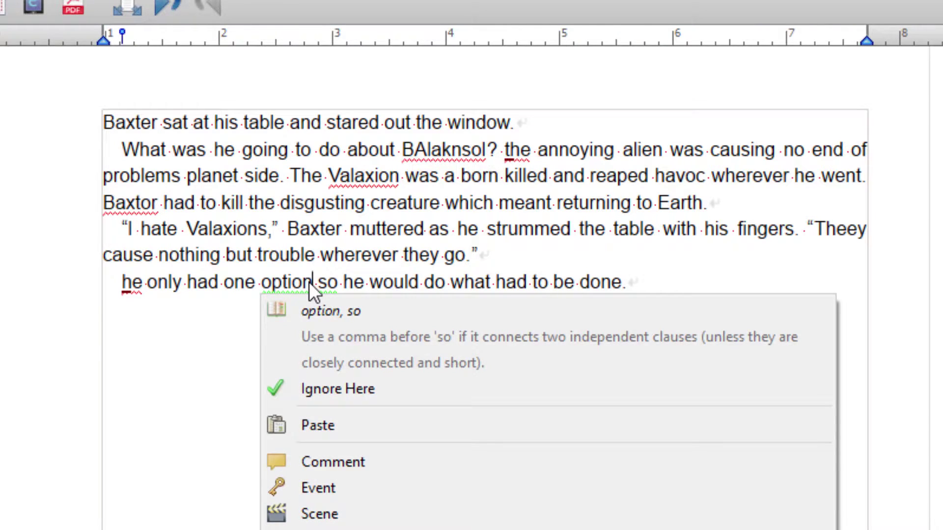
pyautogui.click(313, 312)
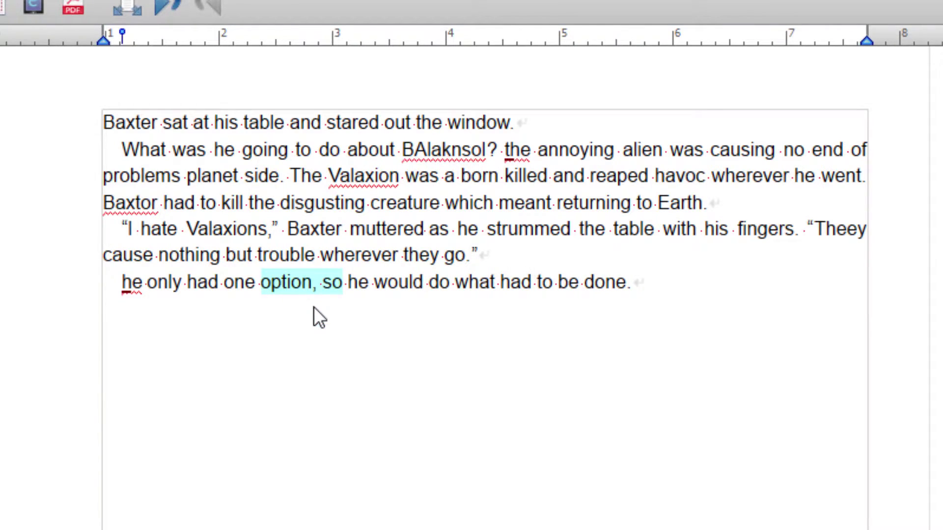
# Correct "Baxtor" to "Baxter" and capitalize "The" before "annoying alien" in the second paragraph using the suggestions
pyautogui.rightClick(136, 211)
pyautogui.click(146, 228)
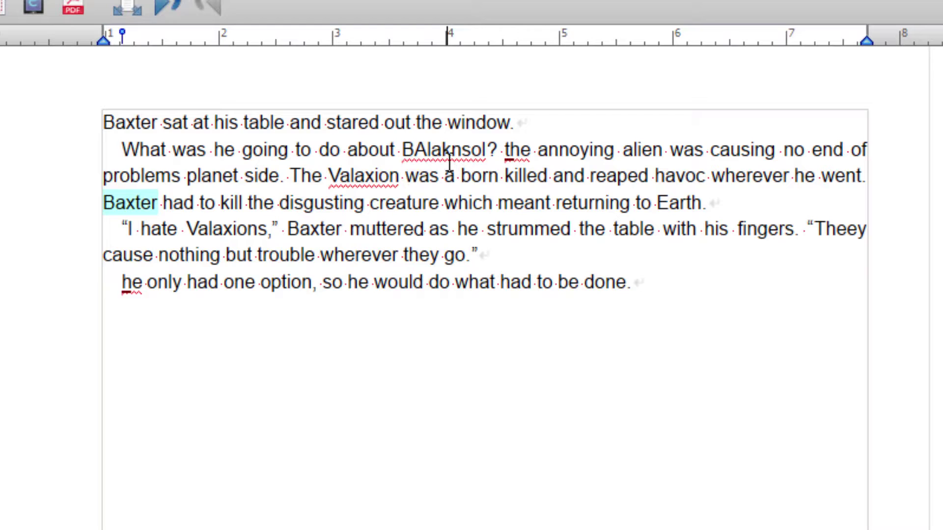
pyautogui.rightClick(519, 153)
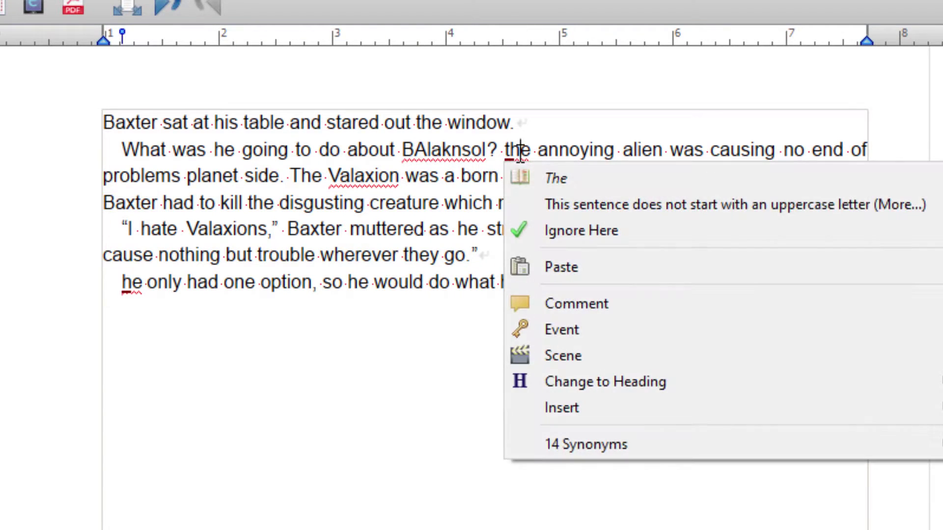
pyautogui.click(545, 174)
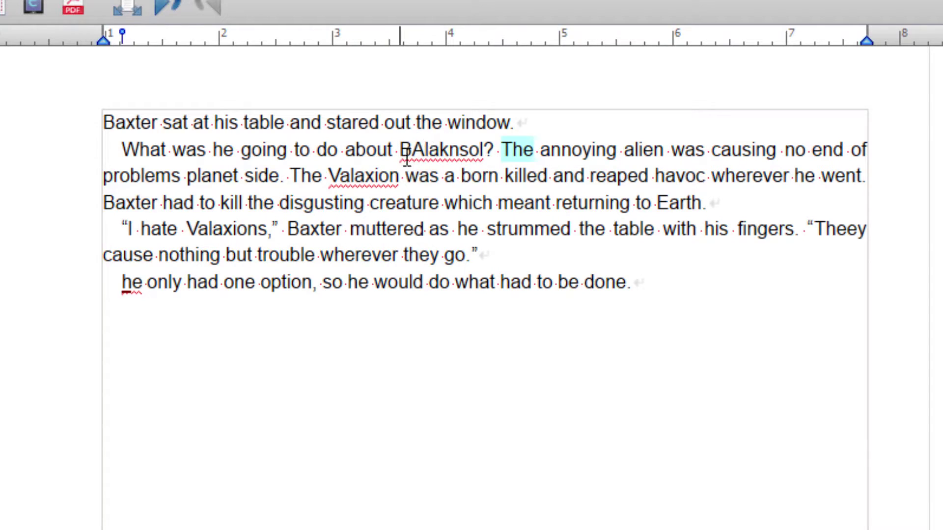
# Add the flagged alien name "BAlaknsol" to the My Additions.tlx dictionary
pyautogui.moveTo(427, 149)
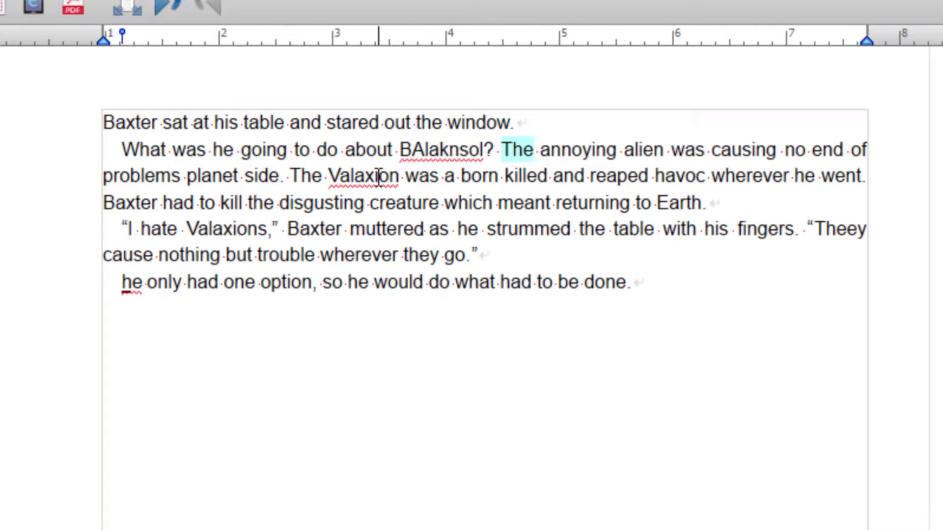
pyautogui.rightClick(458, 153)
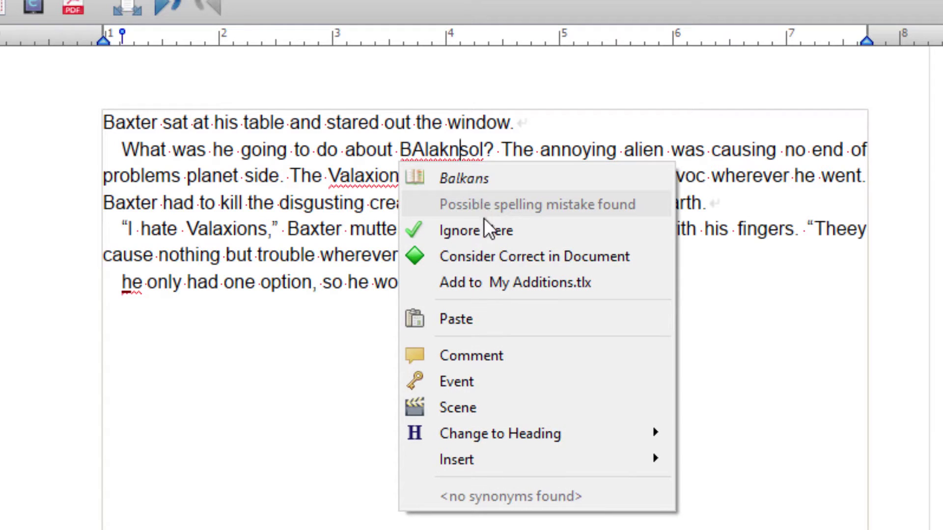
pyautogui.click(515, 281)
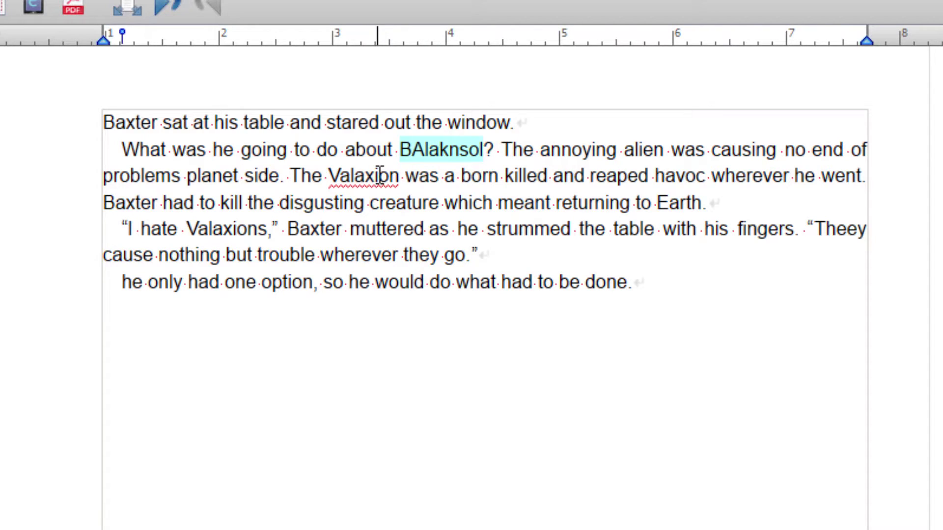
# Create an additional spell-checking dictionary named Aliens and add the flagged word "Valaxion" from the second paragraph to it
pyautogui.moveTo(380, 175)
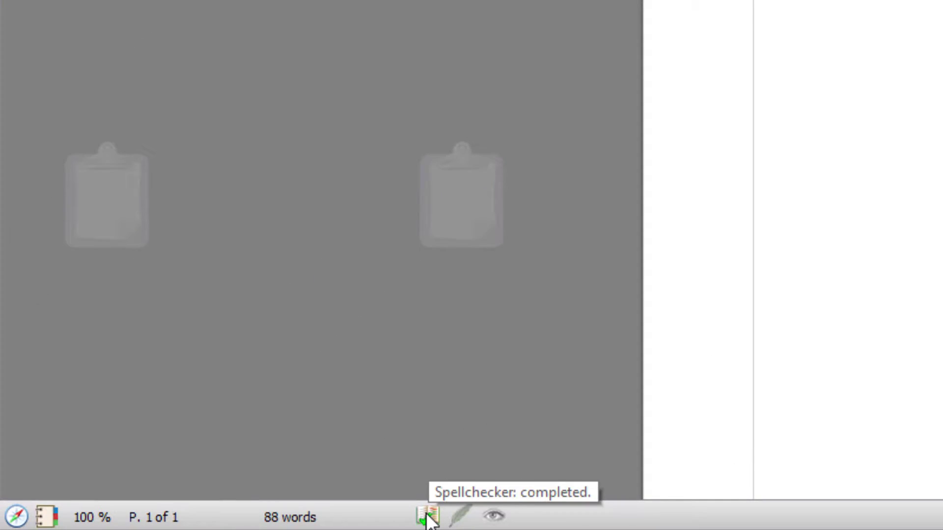
pyautogui.click(427, 516)
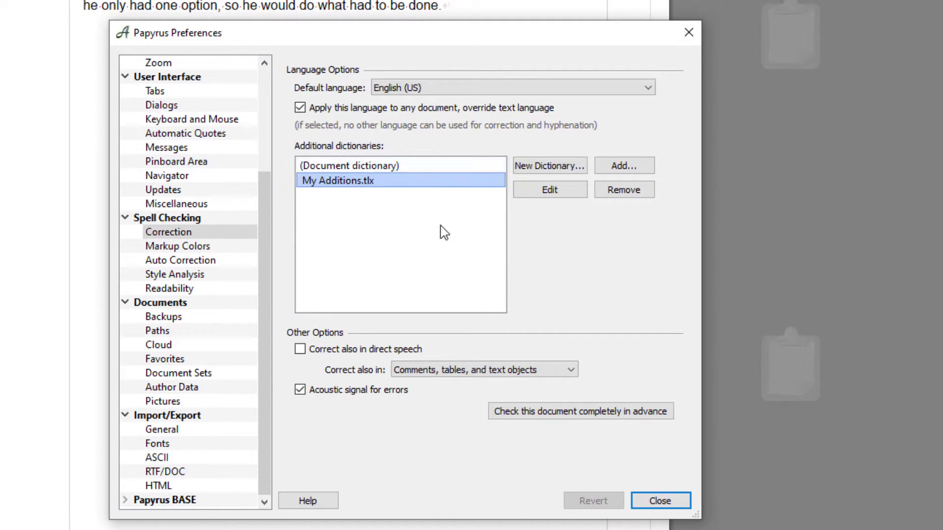
pyautogui.click(554, 167)
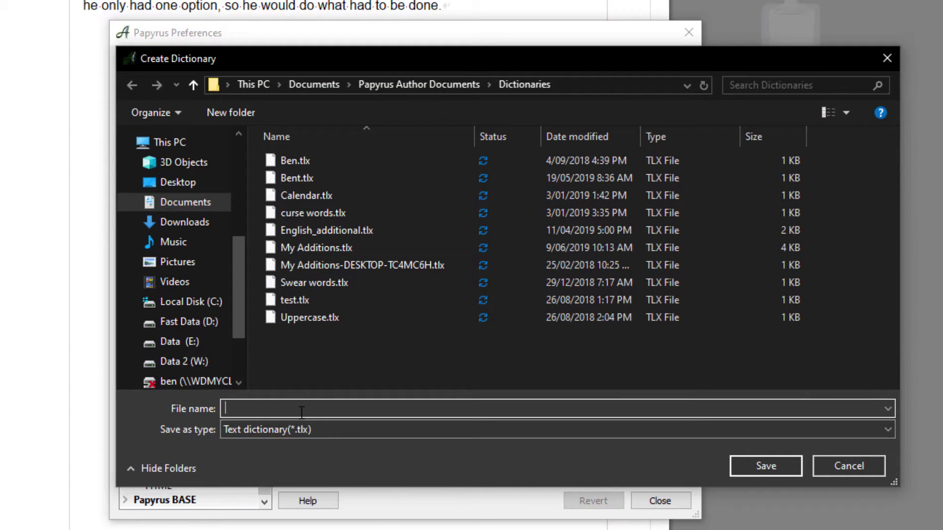
pyautogui.write('Aliens')
pyautogui.click(779, 467)
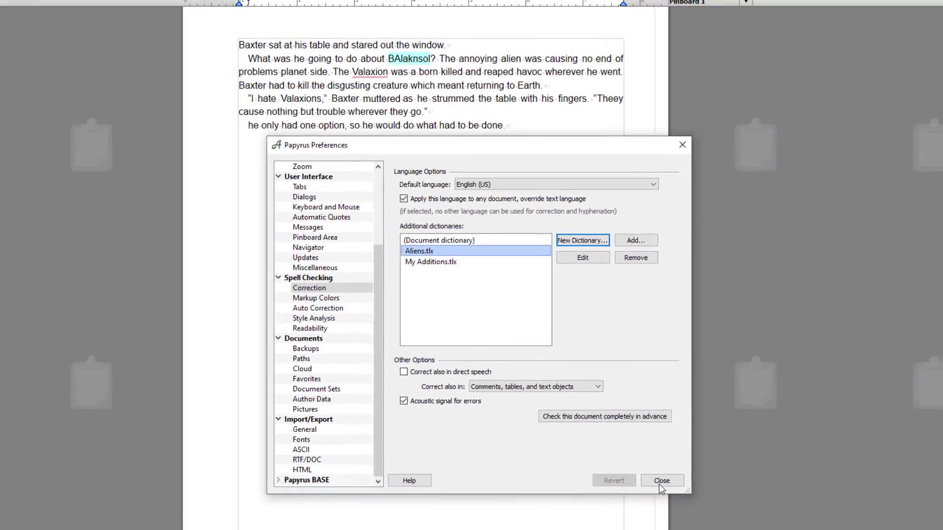
pyautogui.click(661, 502)
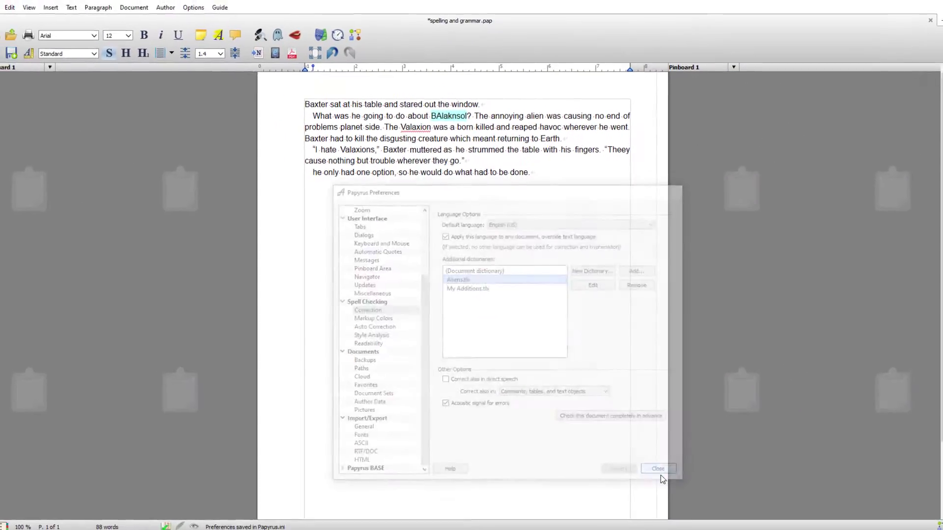
pyautogui.rightClick(413, 128)
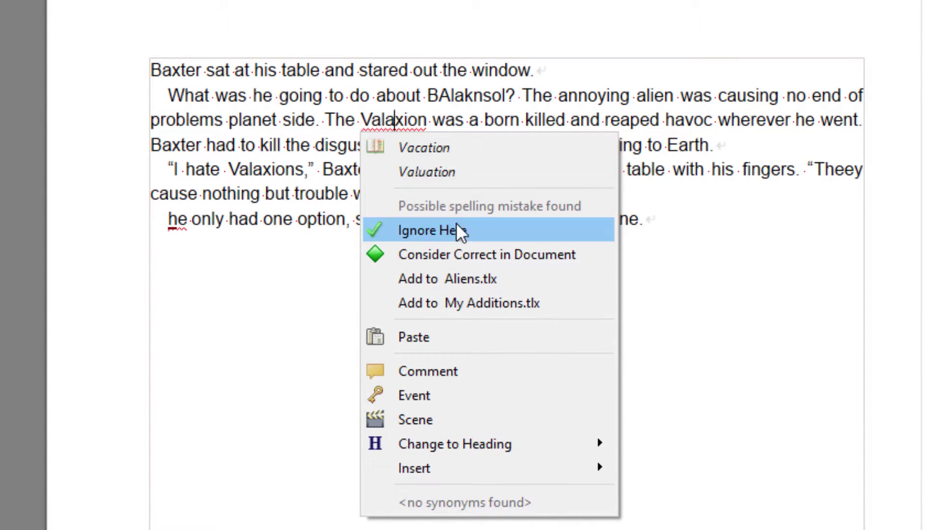
pyautogui.click(461, 280)
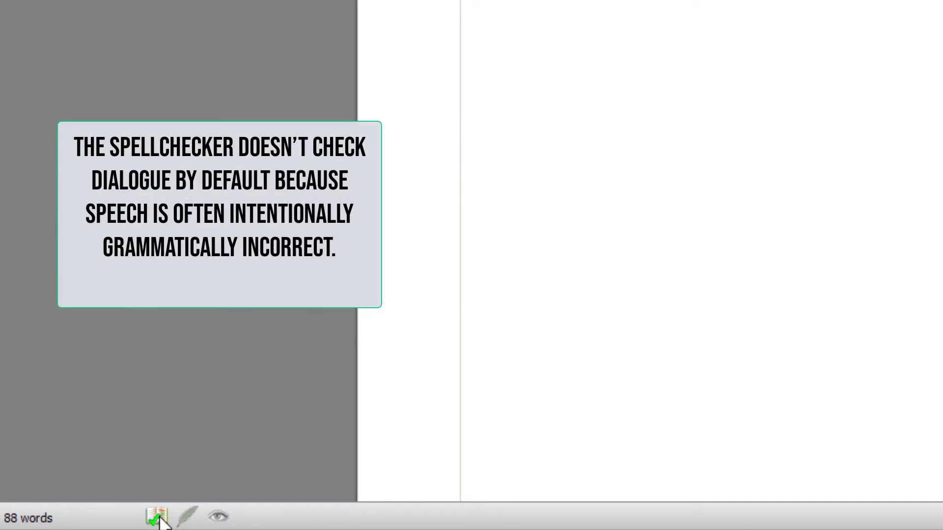
# Enable spelling correction in direct speech in the spell-checking preferences
pyautogui.doubleClick(158, 518)
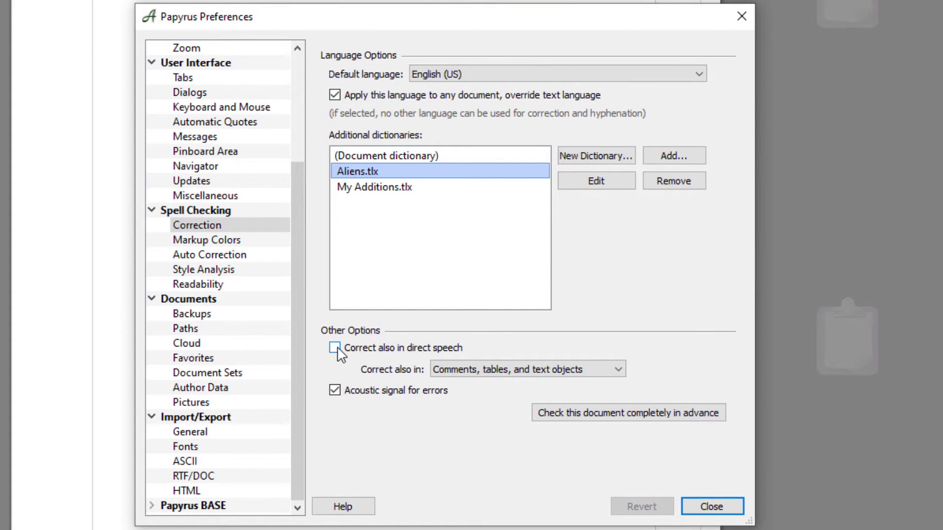
pyautogui.click(335, 348)
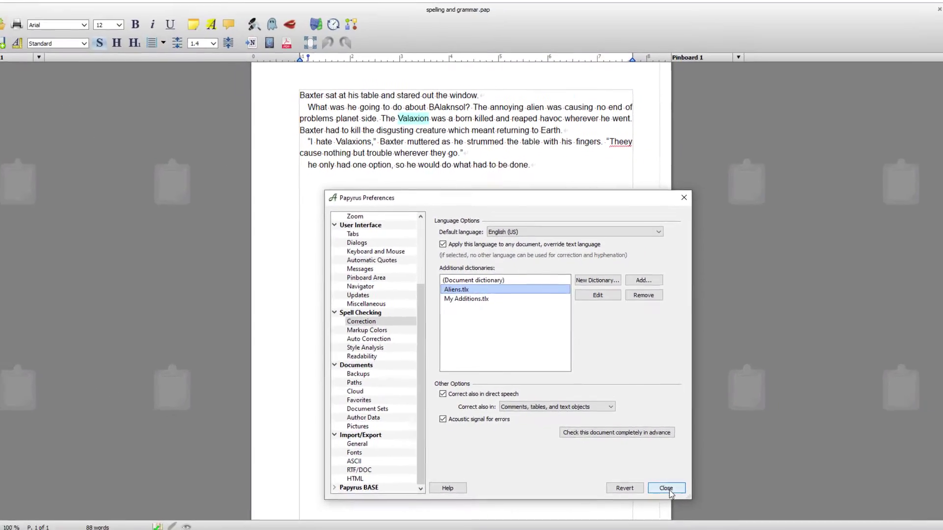
pyautogui.click(691, 495)
# Correct "Theey" to "They" in the dialogue and capitalize "He" at the start of the last paragraph using the suggestions
pyautogui.click(614, 158)
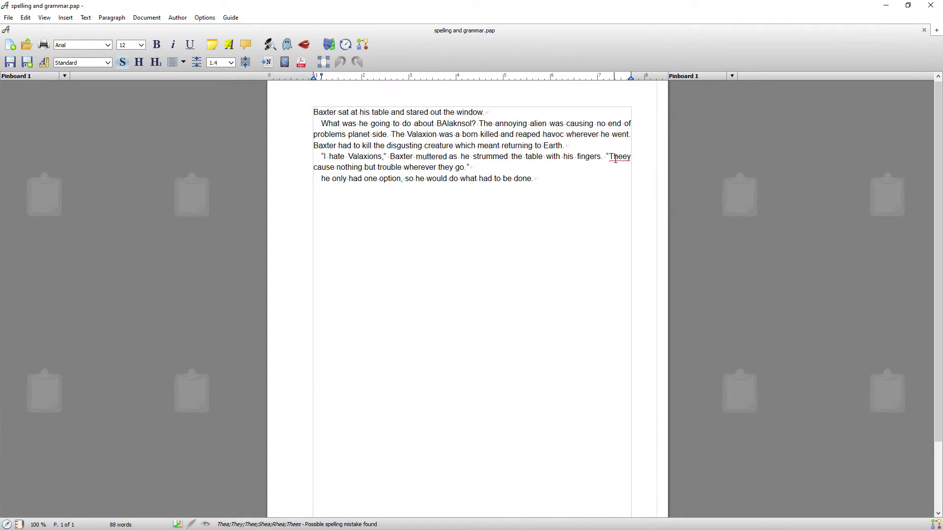
pyautogui.rightClick(616, 158)
pyautogui.press('Escape')
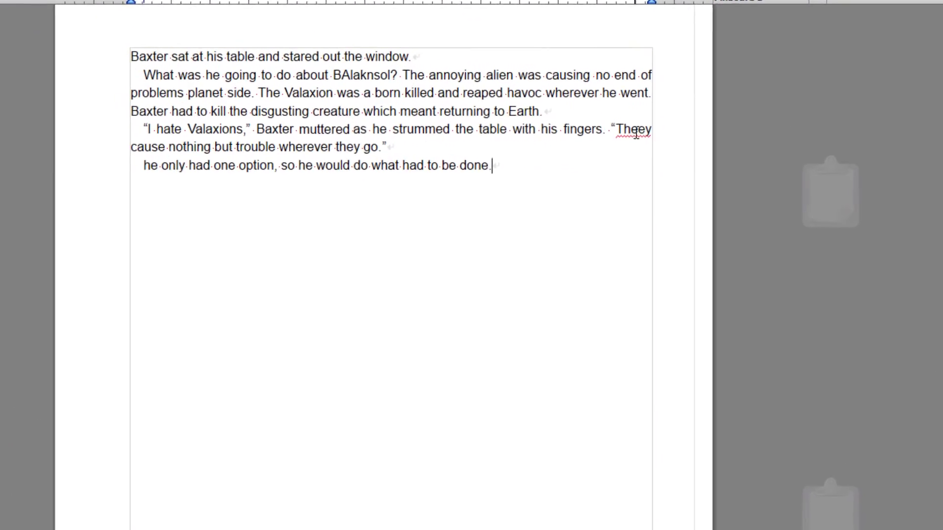
pyautogui.moveTo(639, 126)
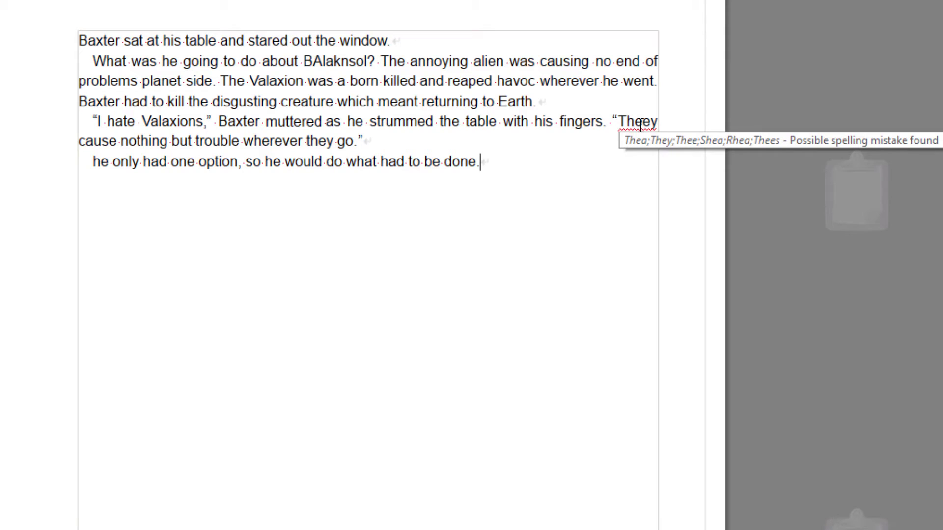
pyautogui.rightClick(643, 124)
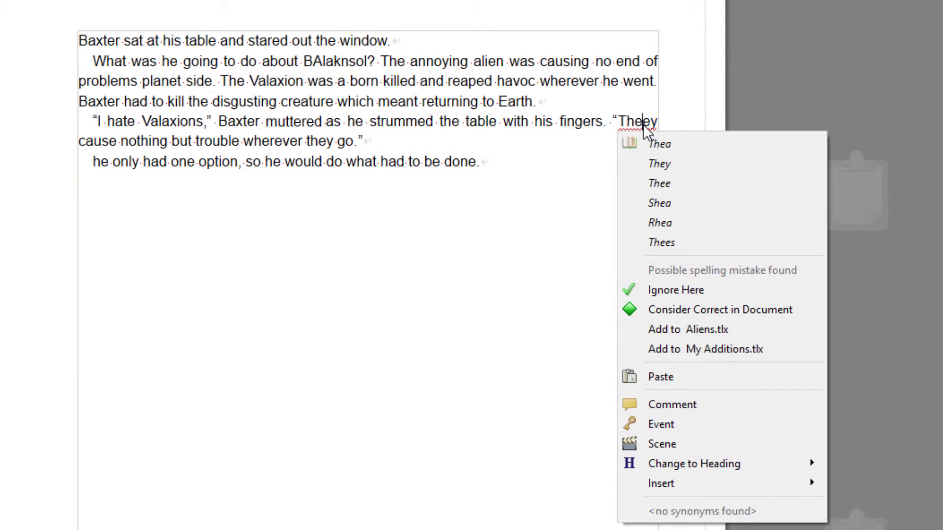
pyautogui.press('Escape')
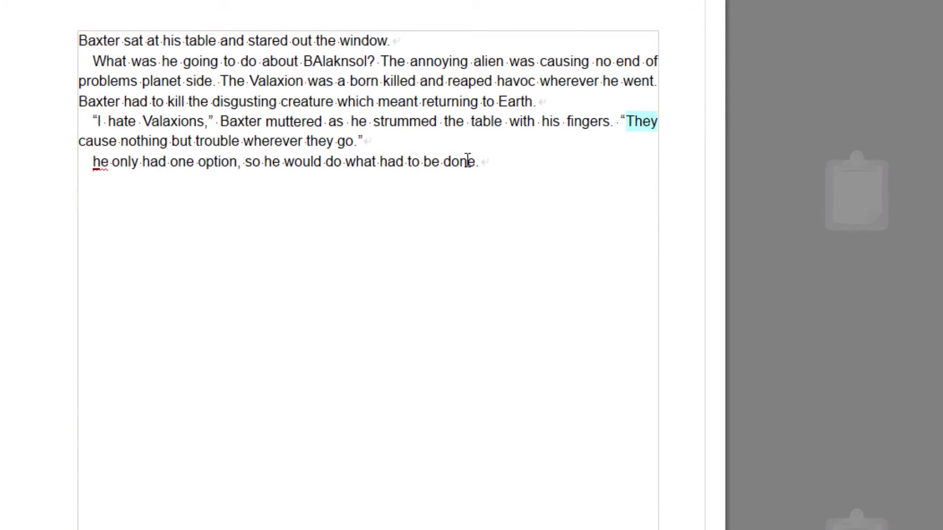
pyautogui.rightClick(100, 164)
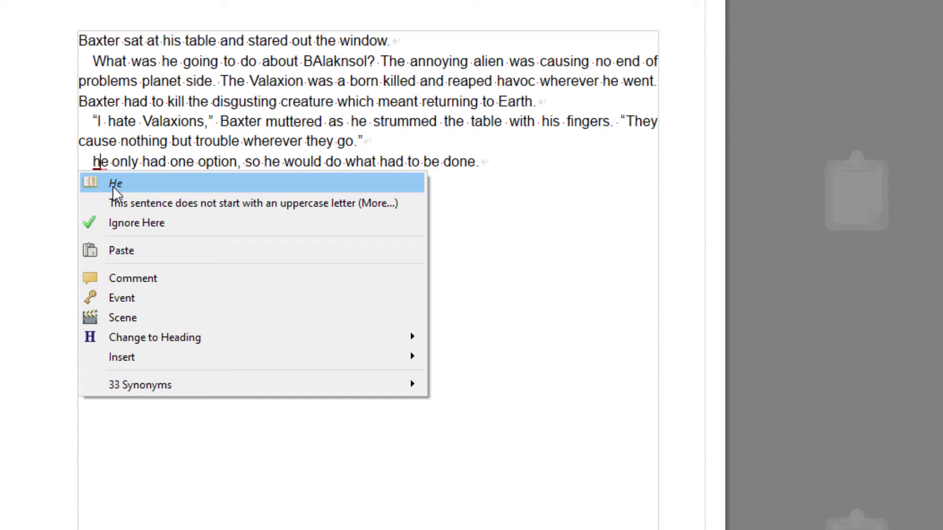
pyautogui.click(113, 185)
# Begin a new sentence with lowercase "he" at the end of the last paragraph
pyautogui.click(529, 164)
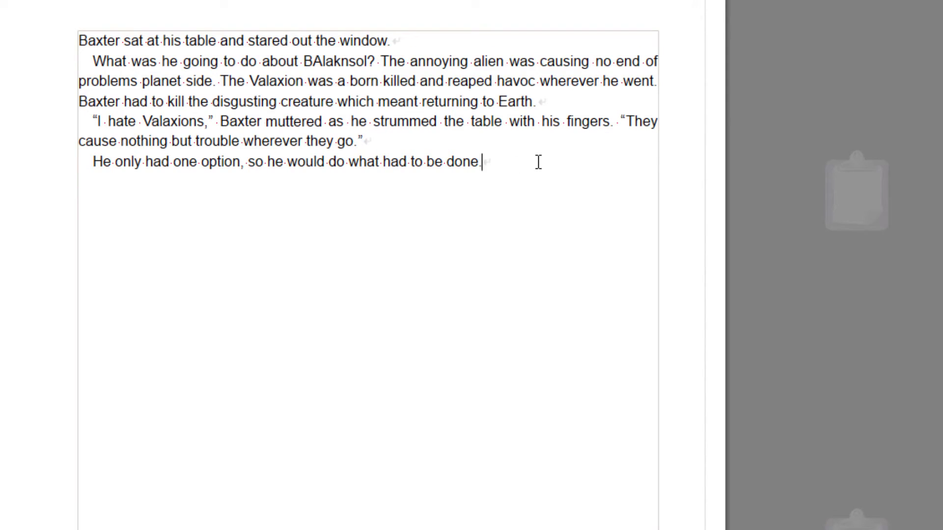
pyautogui.write('he')
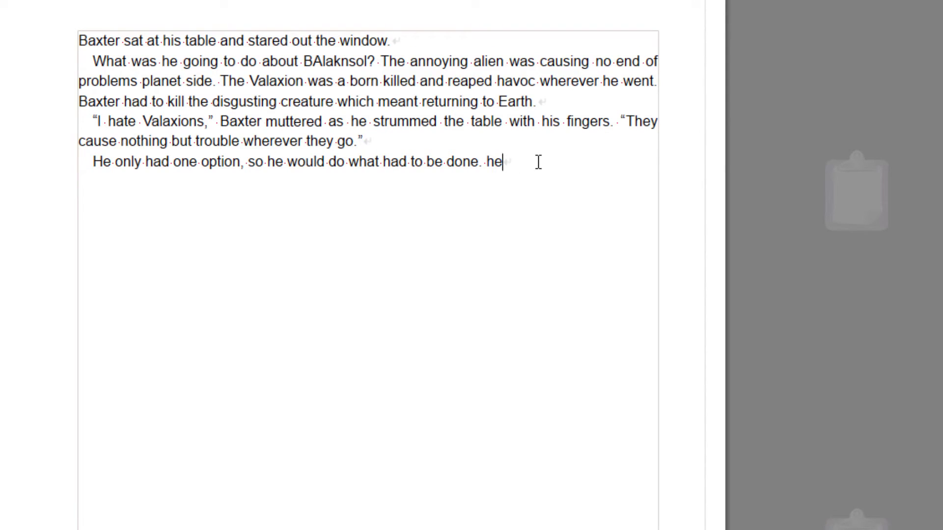